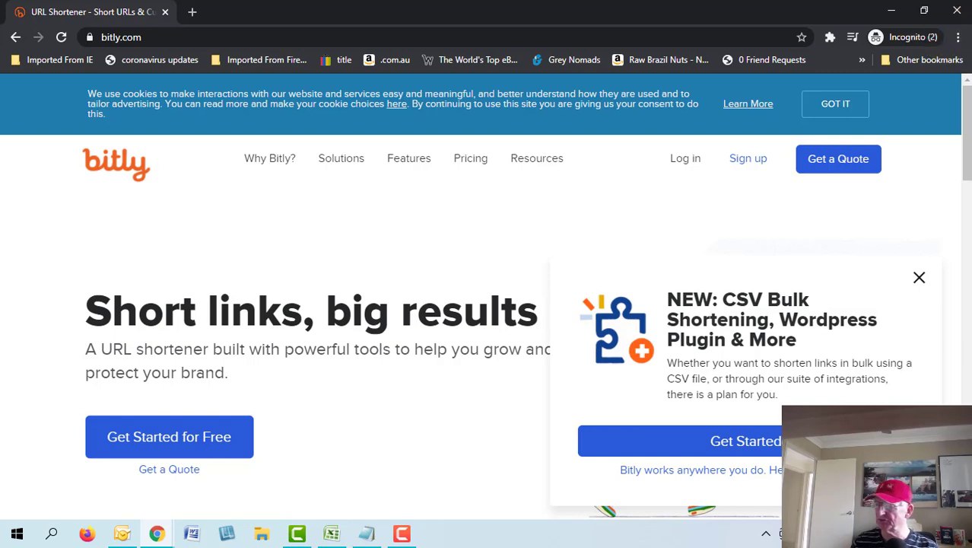
- Dismiss the promotional pop-up and examine the Bitly home page's benefits, brand customers and sign-up sections
click(919, 277)
scroll(922, 282, down, 2)
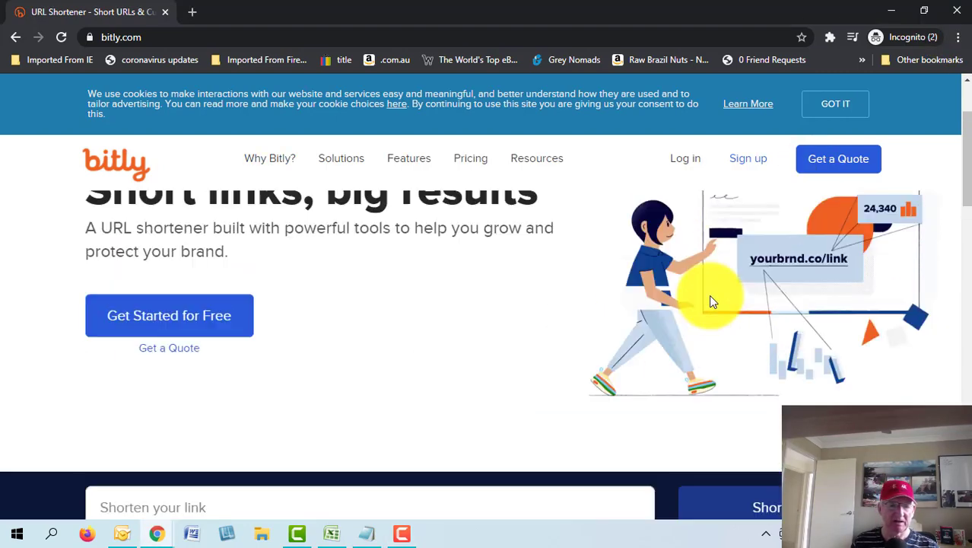
scroll(709, 294, up, 2)
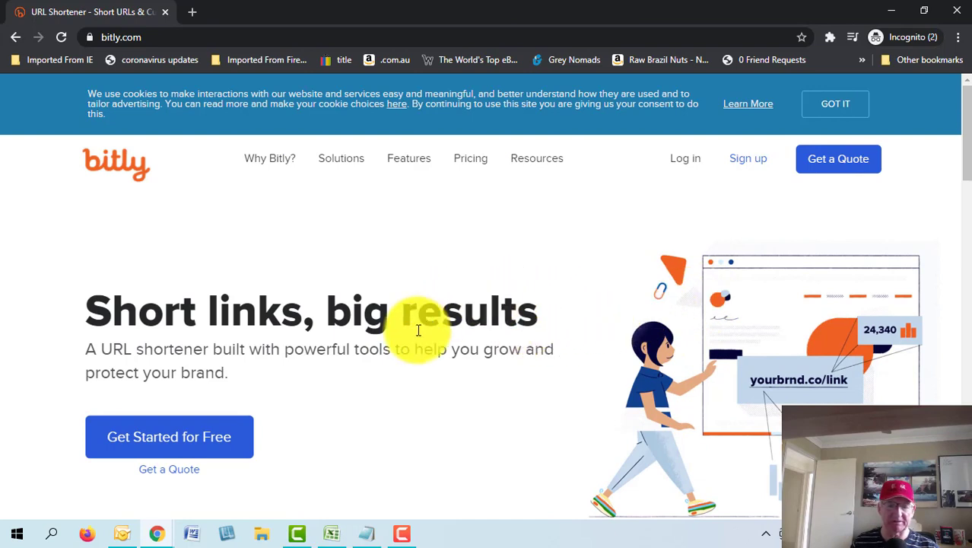
scroll(306, 387, down, 1)
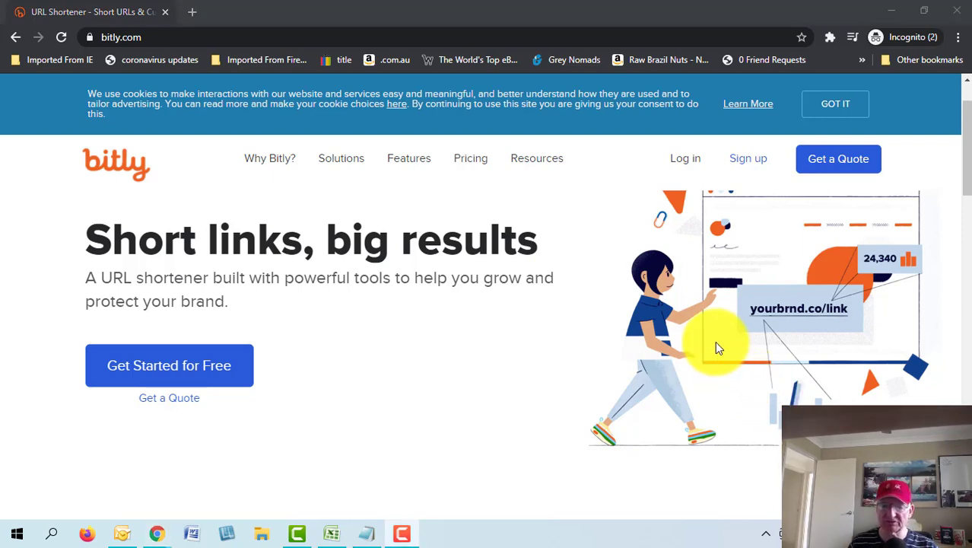
scroll(716, 347, down, 10)
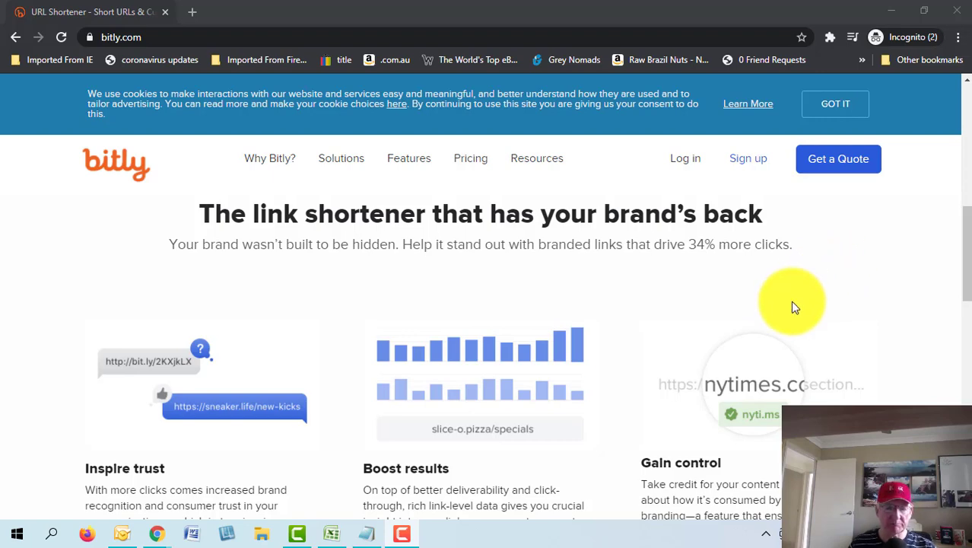
scroll(790, 300, down, 6)
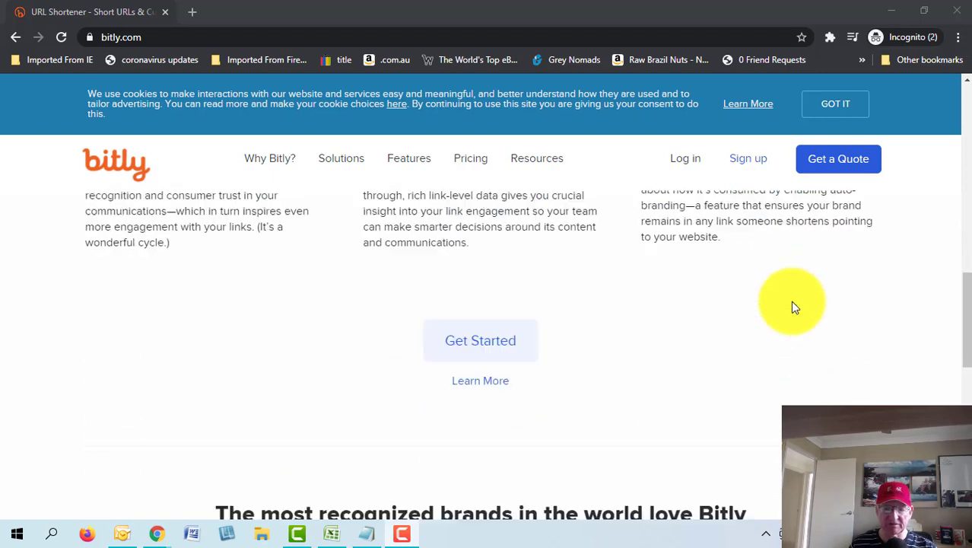
scroll(791, 307, down, 2)
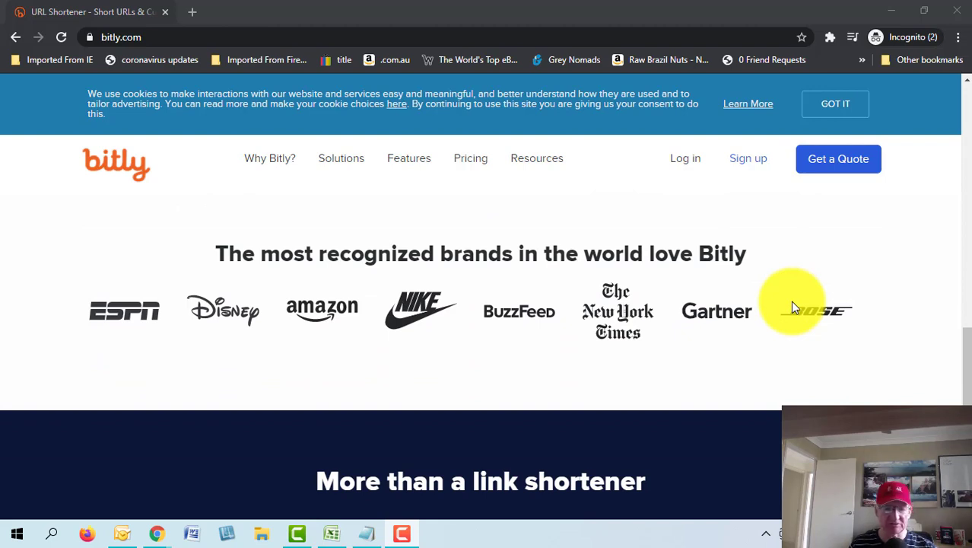
scroll(790, 301, down, 2)
scroll(790, 300, up, 2)
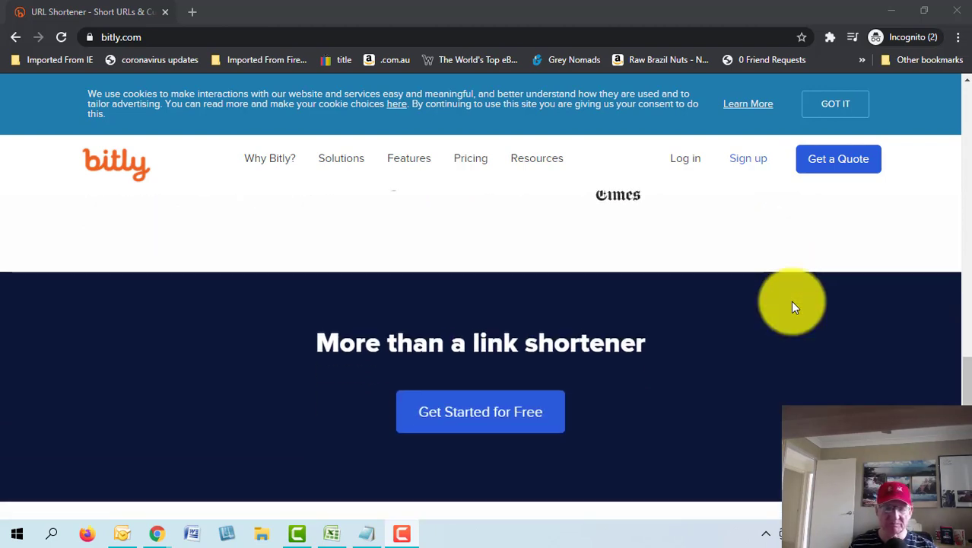
scroll(790, 301, up, 6)
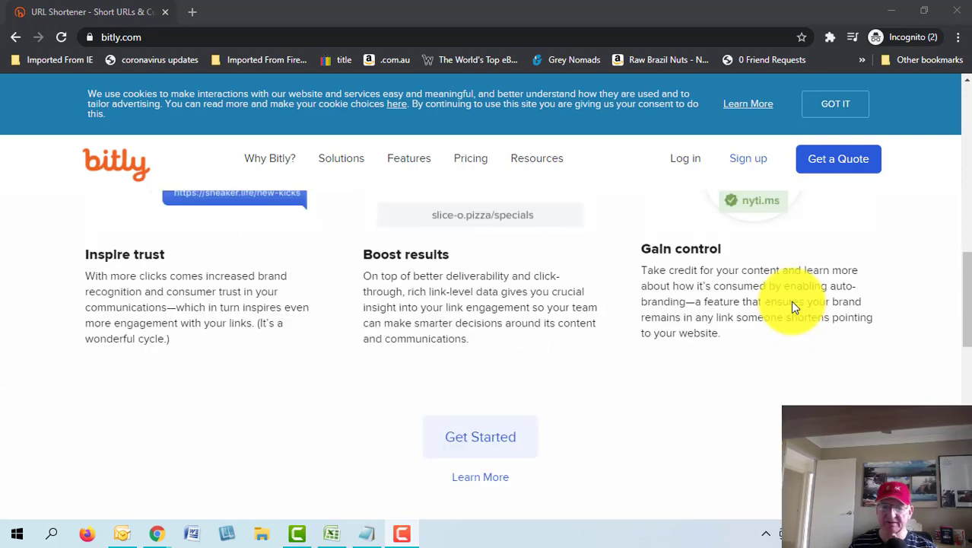
scroll(790, 301, up, 5)
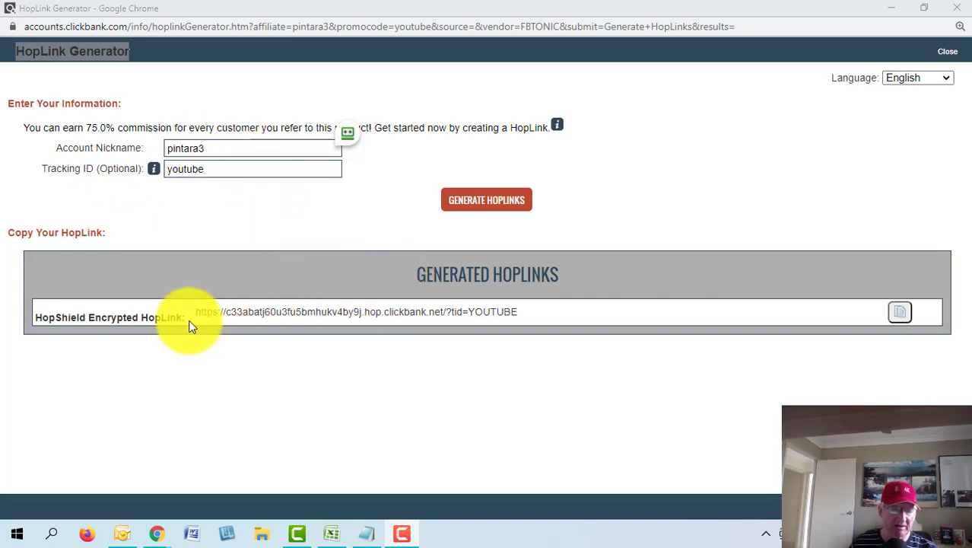
- Select the generated HopShield Encrypted HopLink in the HopLink Generator and switch to the Bitly link dashboard
drag(194, 313, 518, 311)
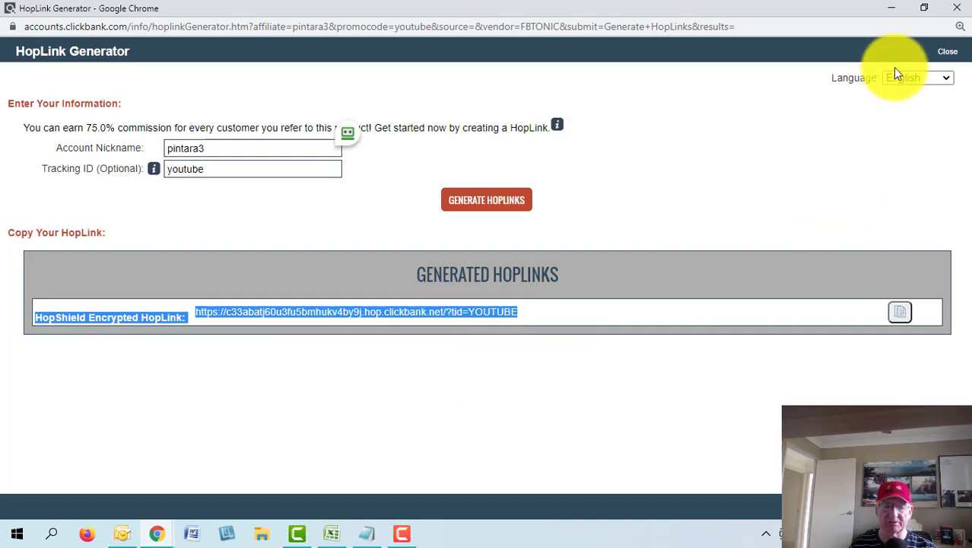
key(F10)
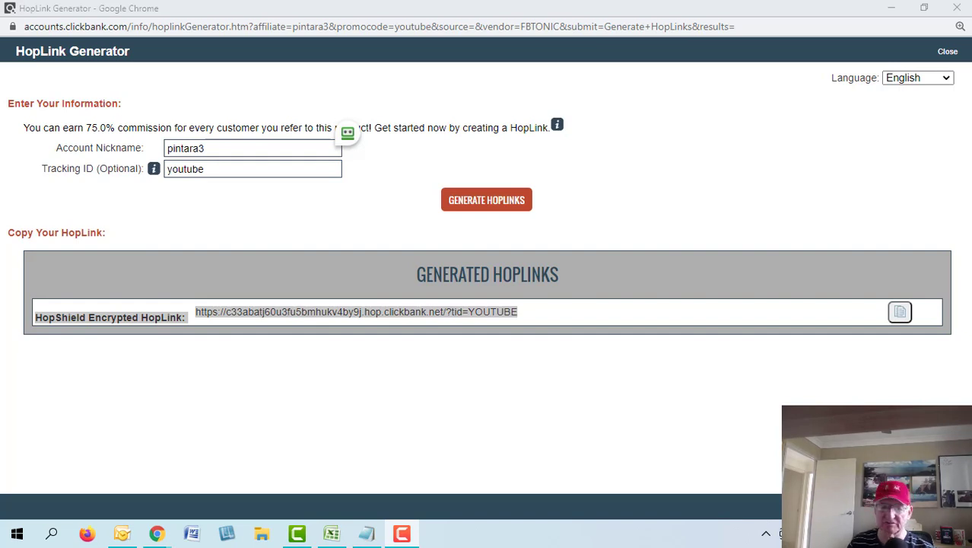
key(alt+Tab)
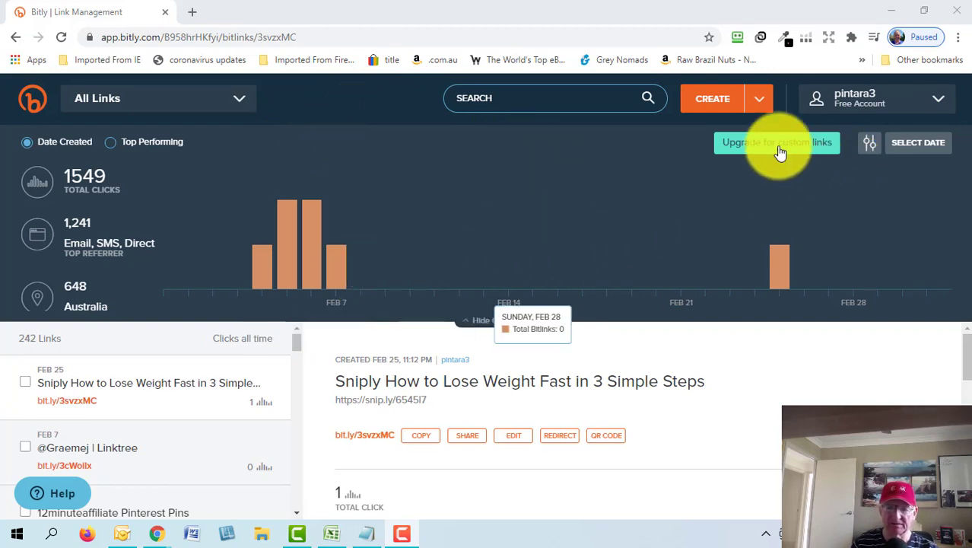
click(760, 105)
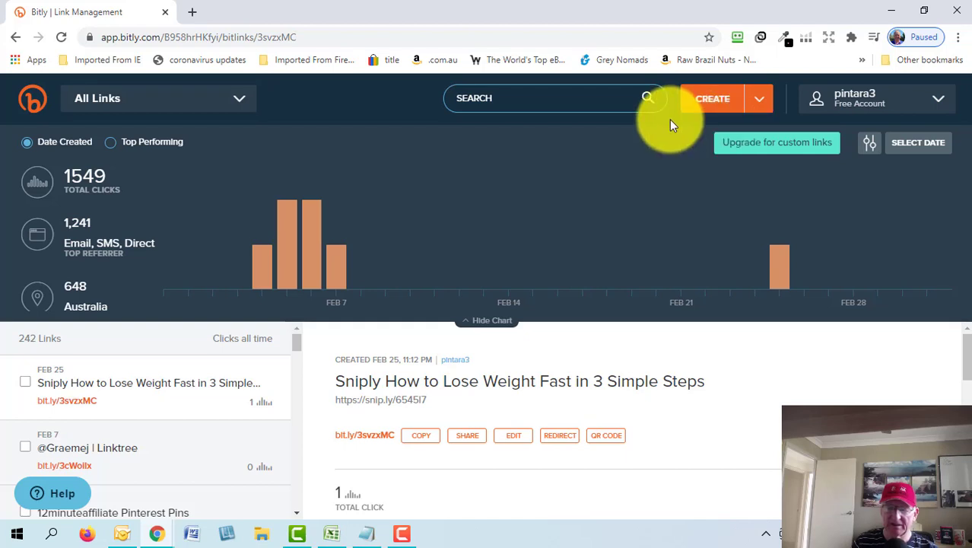
click(747, 100)
click(754, 111)
click(755, 112)
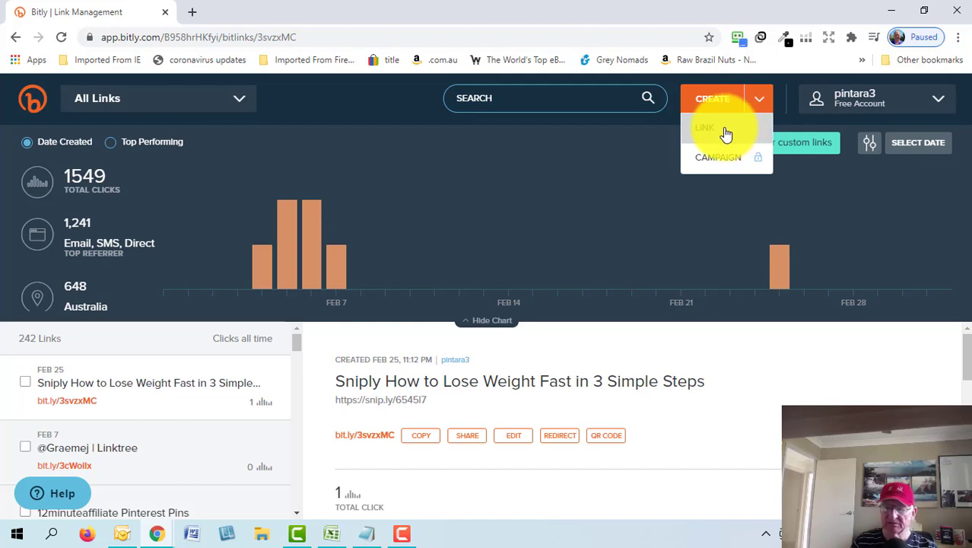
click(725, 131)
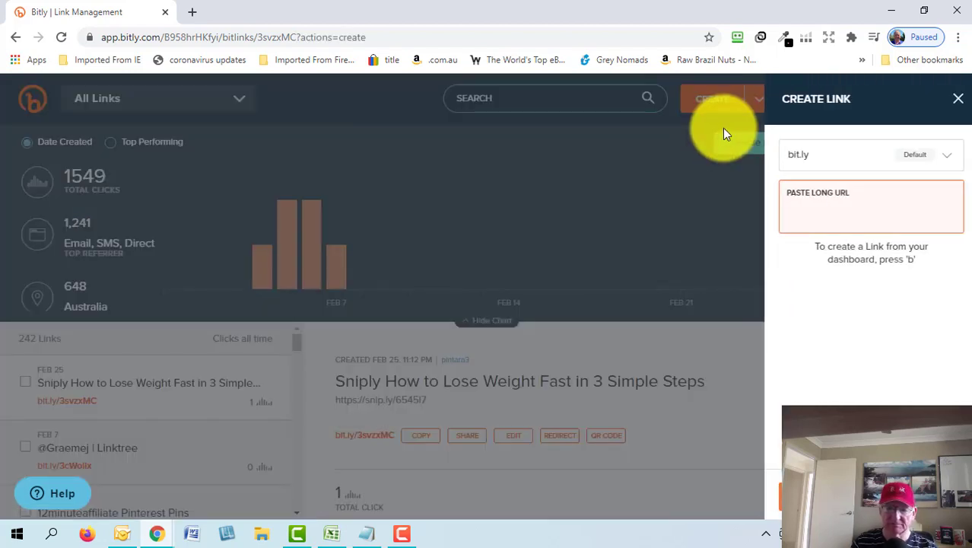
click(800, 207)
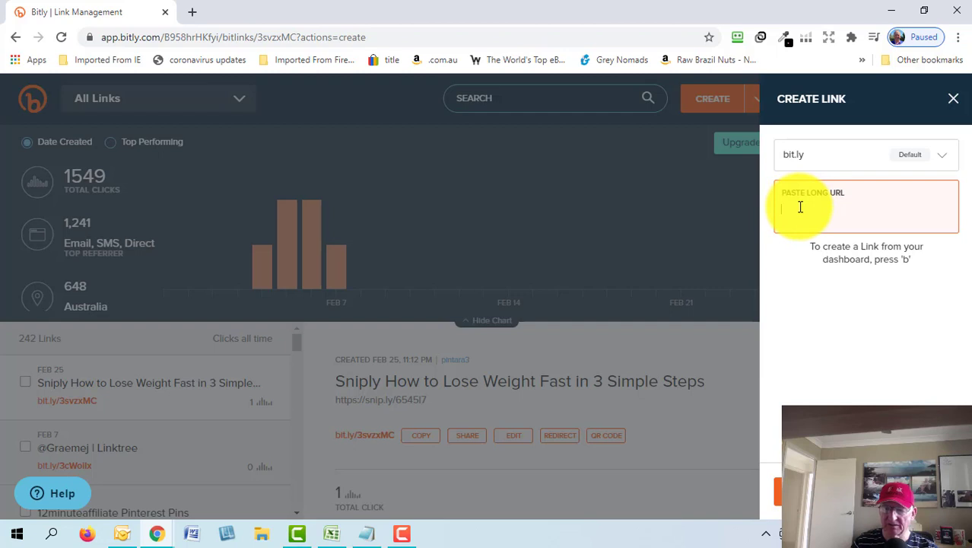
right_click(800, 207)
click(855, 319)
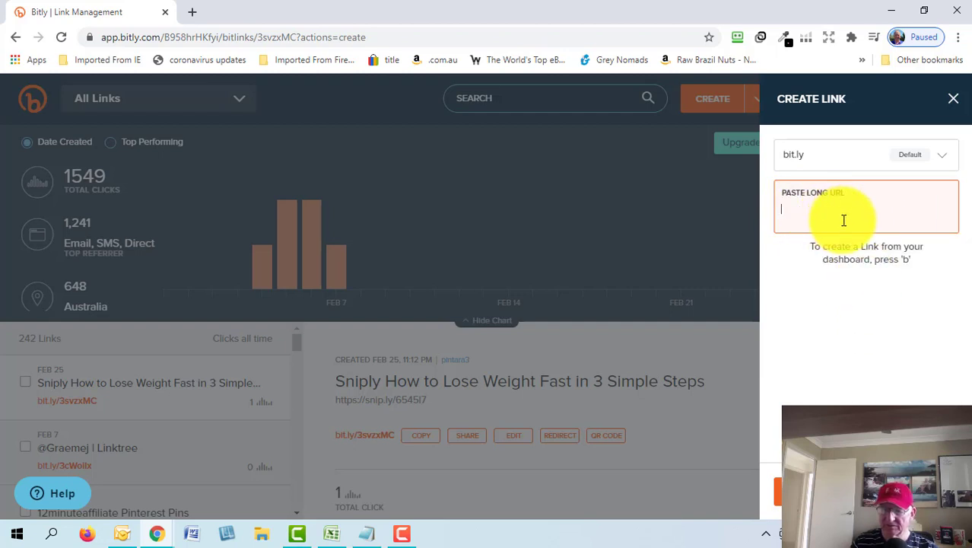
text(bitly - how to shorten links 2021)
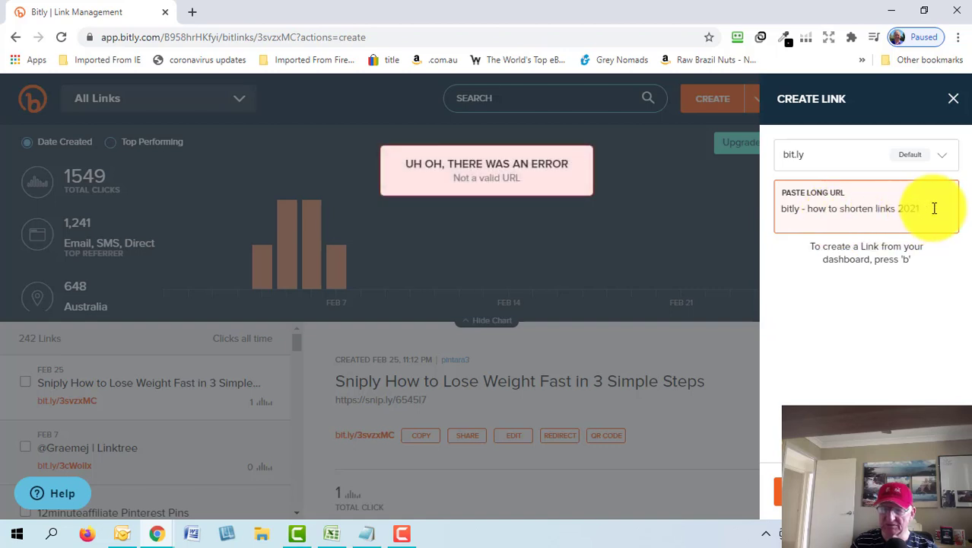
drag(935, 208, 747, 209)
click(748, 210)
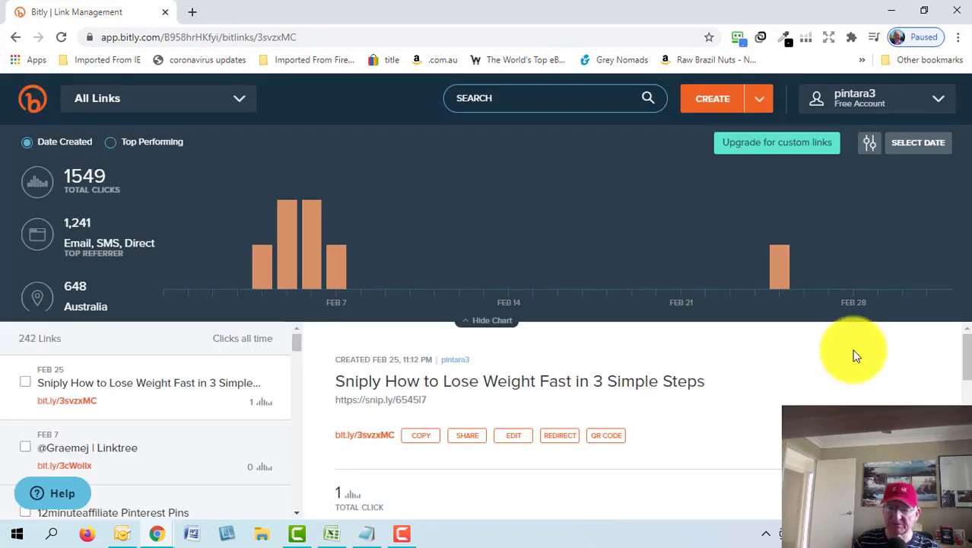
- Open the Facebook Group link created on Jan 31 from the link list and examine its clicks, referrers and locations
scroll(559, 387, down, 3)
scroll(558, 387, up, 3)
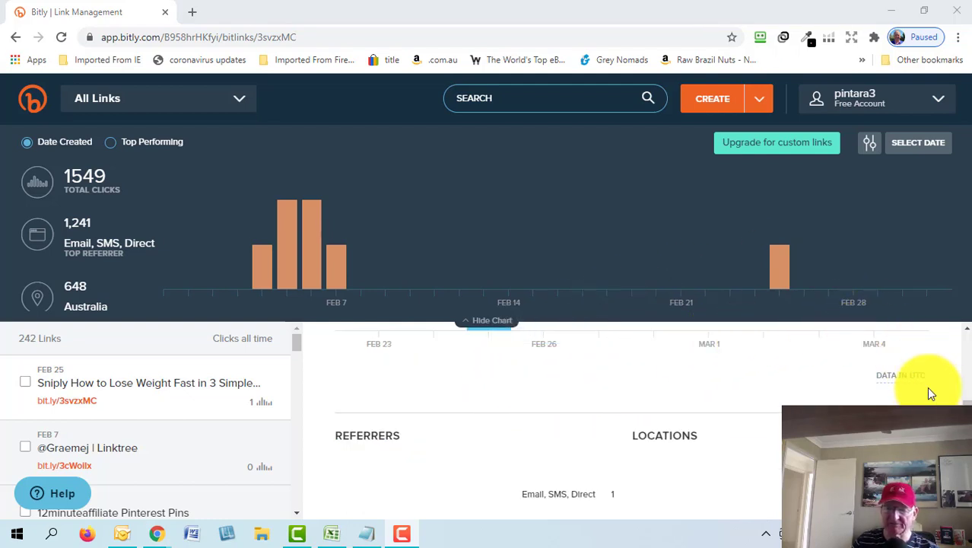
scroll(229, 384, down, 5)
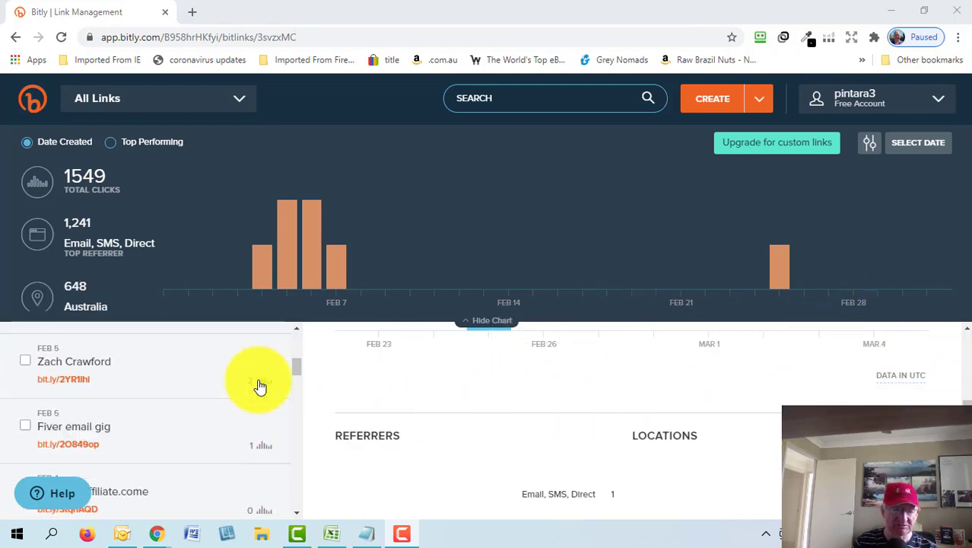
scroll(258, 386, down, 10)
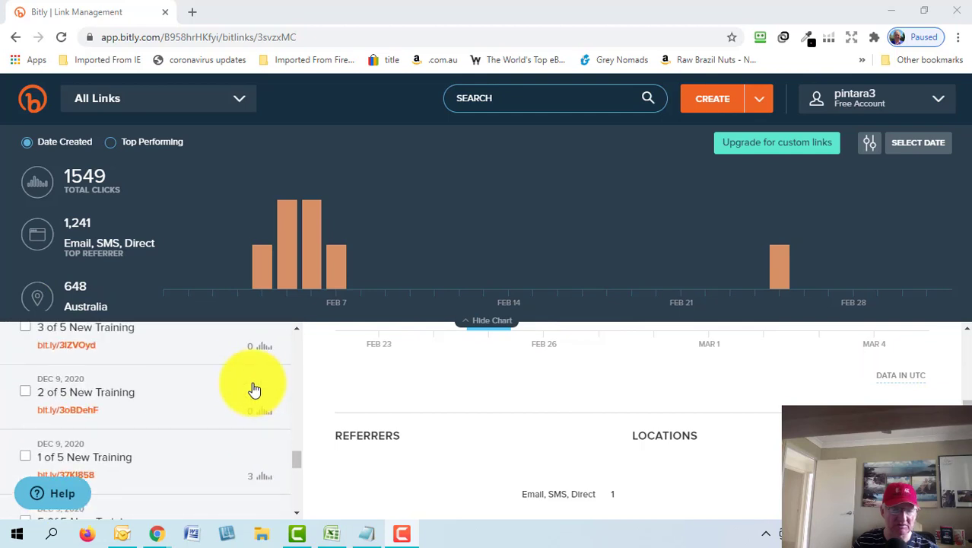
scroll(254, 390, up, 4)
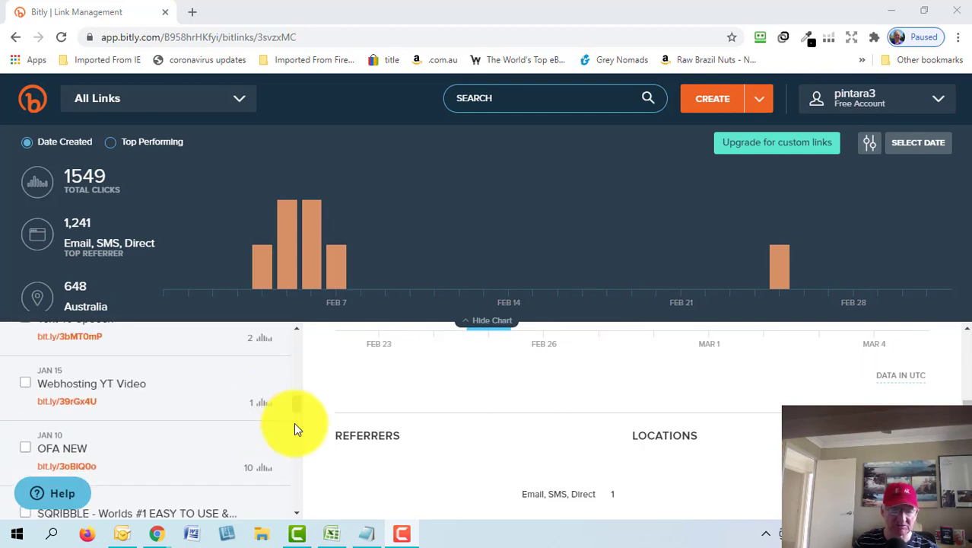
scroll(295, 426, up, 3)
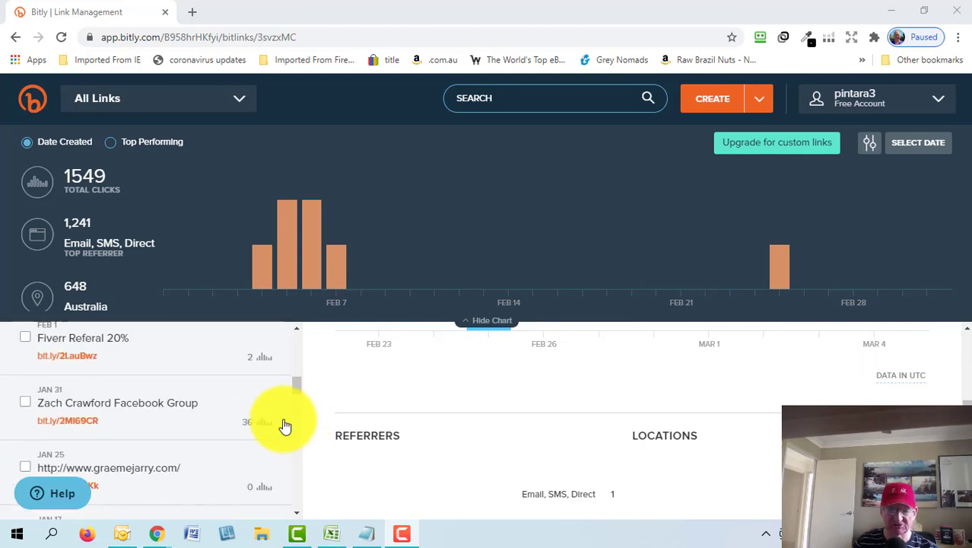
click(127, 411)
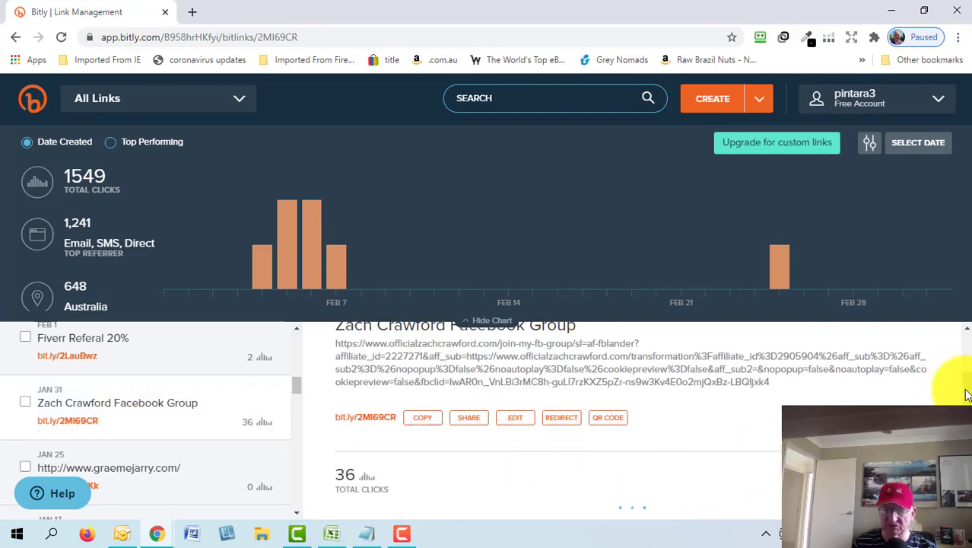
scroll(964, 399, down, 1)
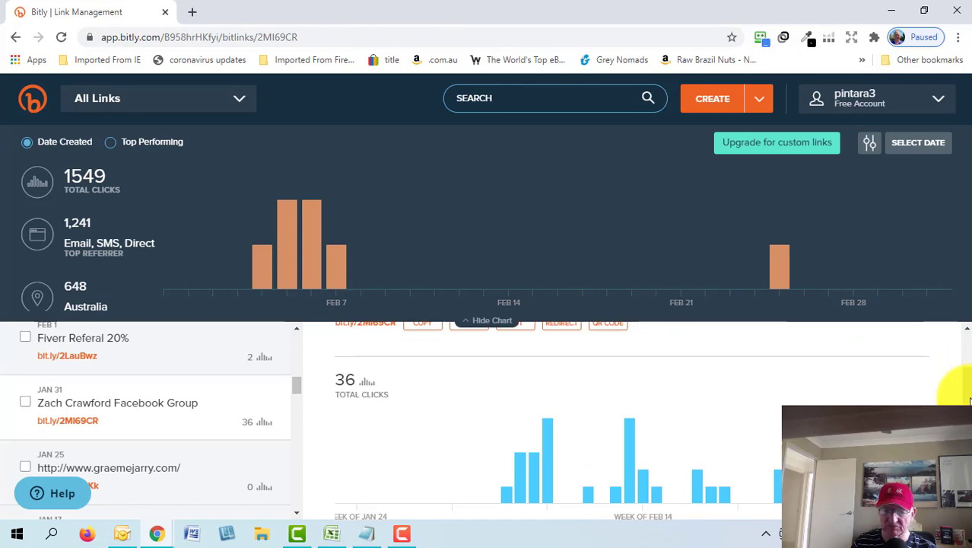
scroll(964, 401, down, 3)
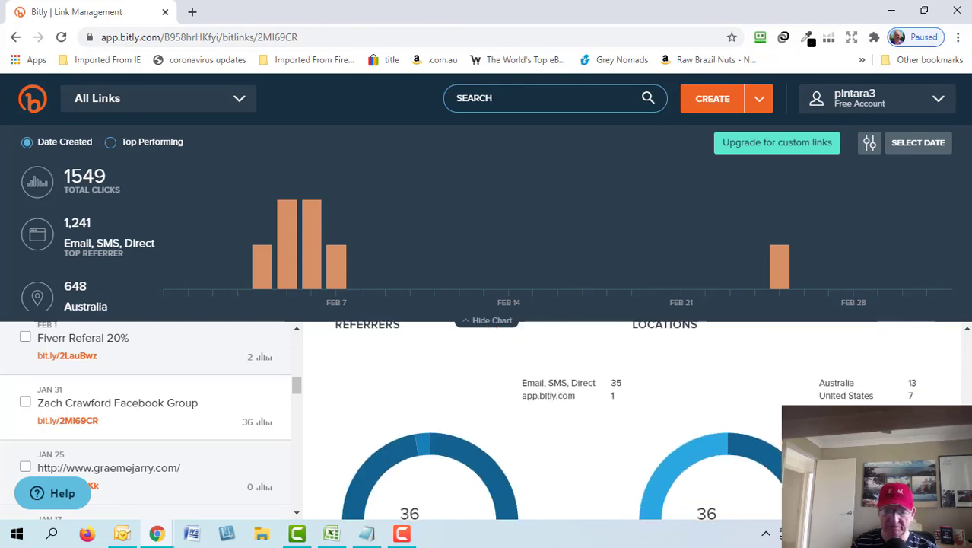
scroll(740, 475, up, 1)
scroll(558, 469, down, 1)
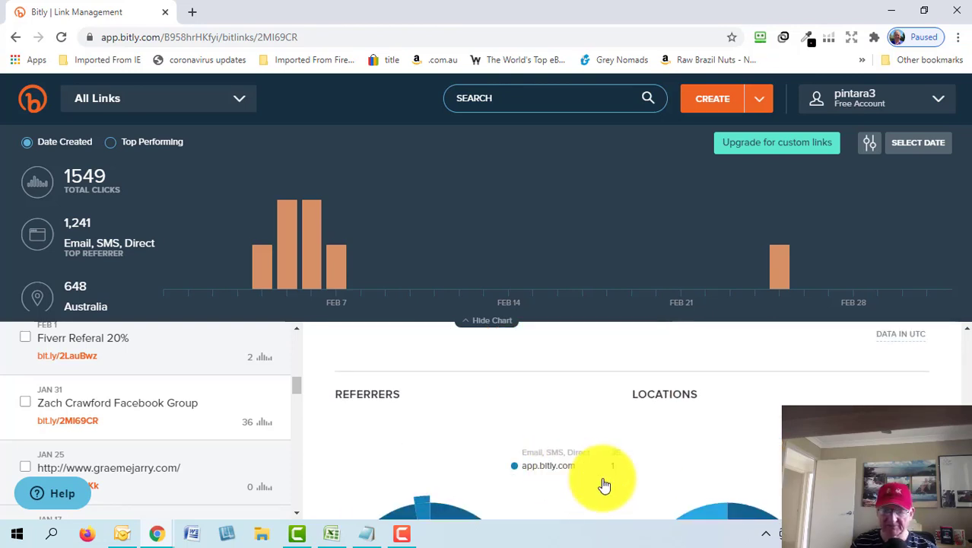
scroll(610, 479, down, 3)
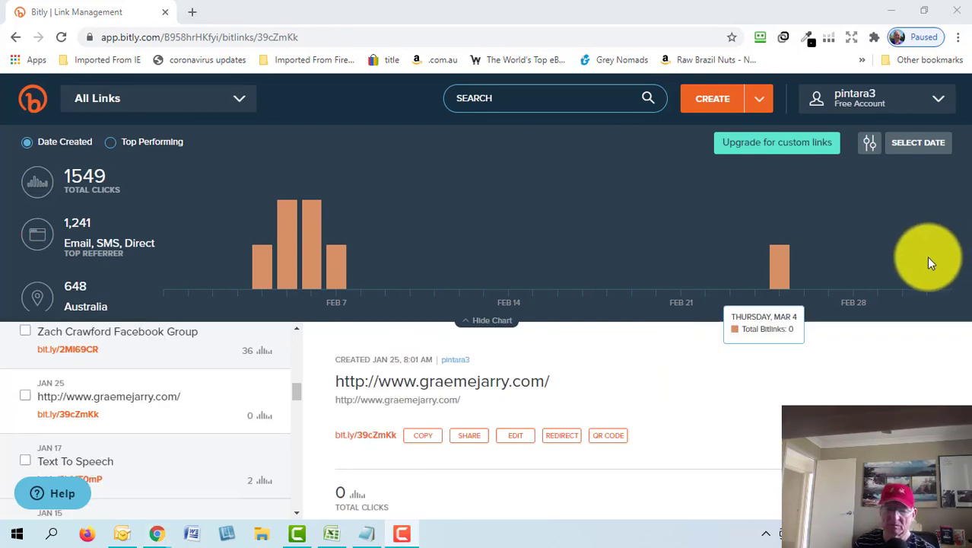
- Test the short link bit.ly/39cZmKk by visiting it in a new tab, and close that tab
click(372, 445)
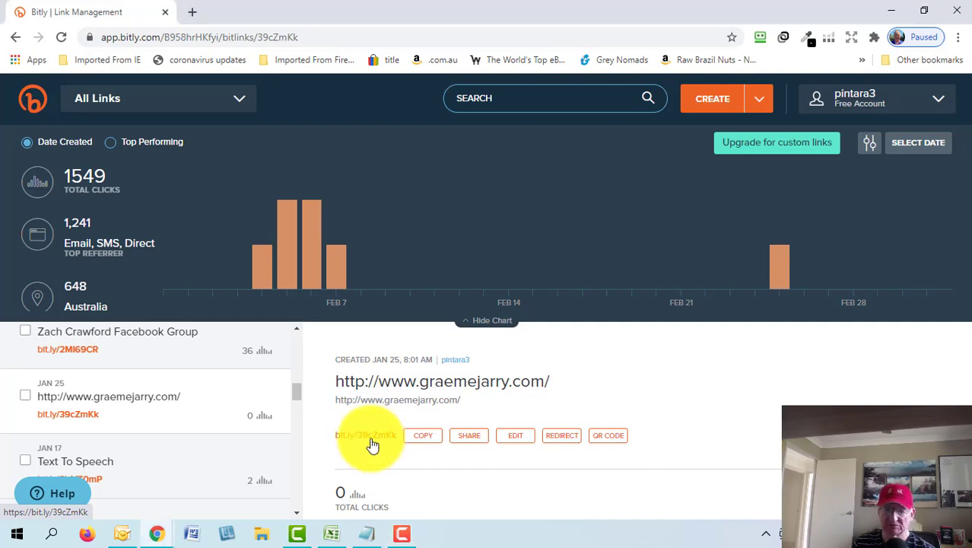
click(372, 445)
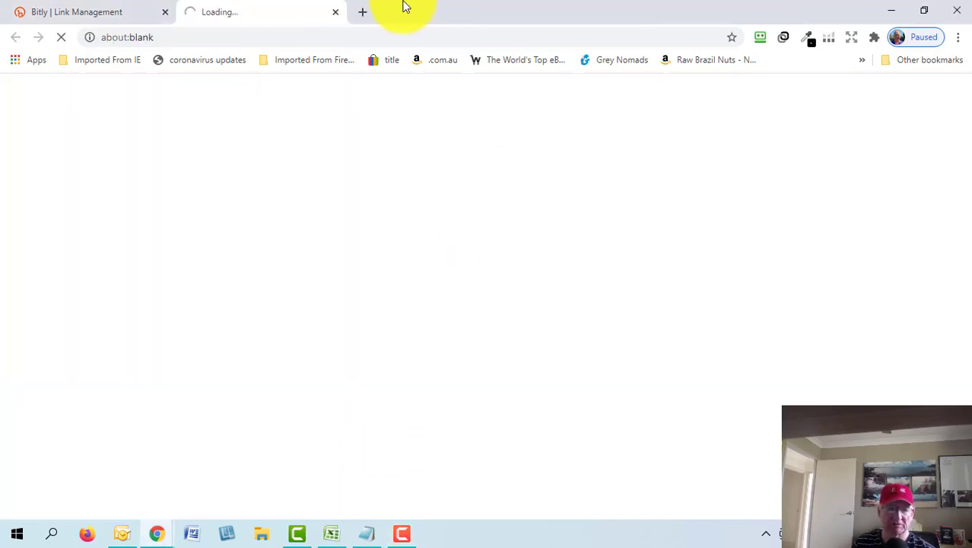
click(337, 13)
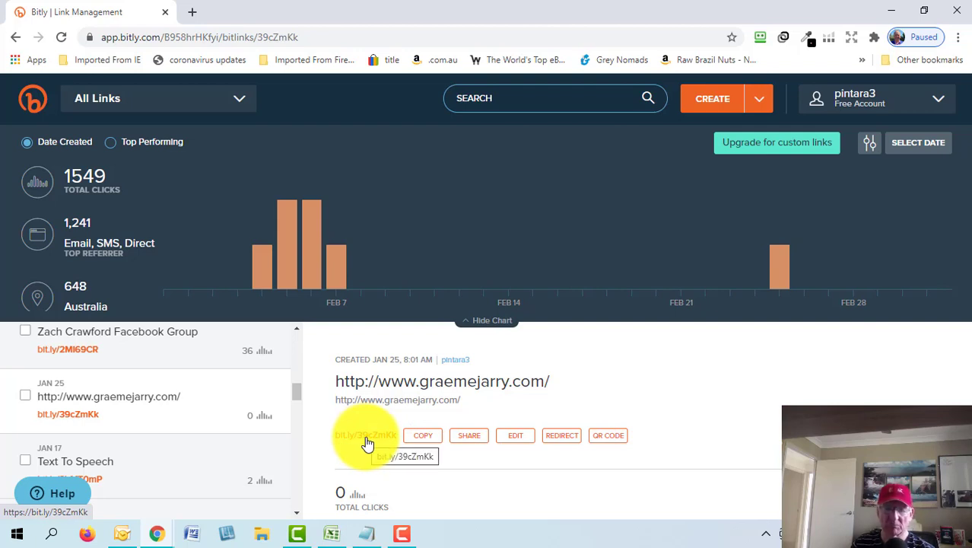
- Open the form for creating a new short link
click(761, 107)
click(735, 121)
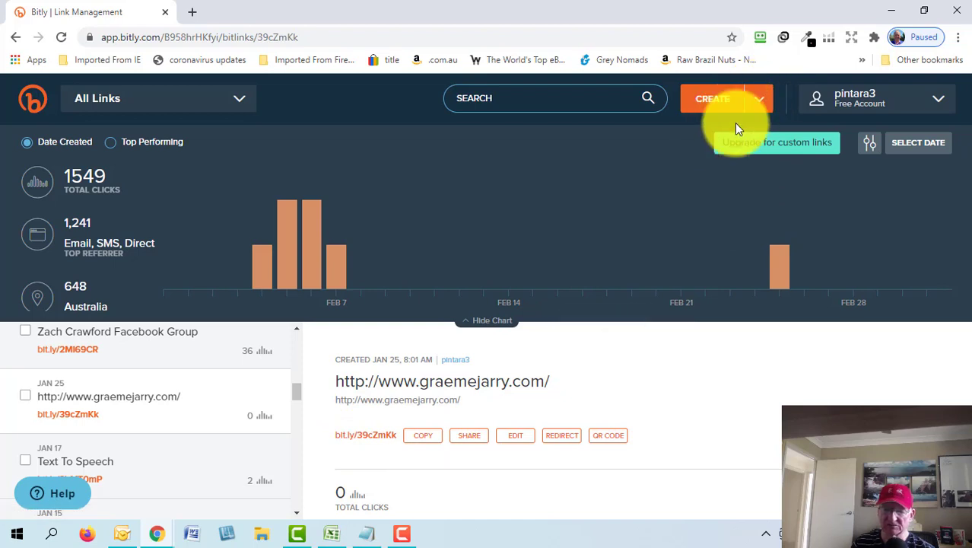
click(760, 100)
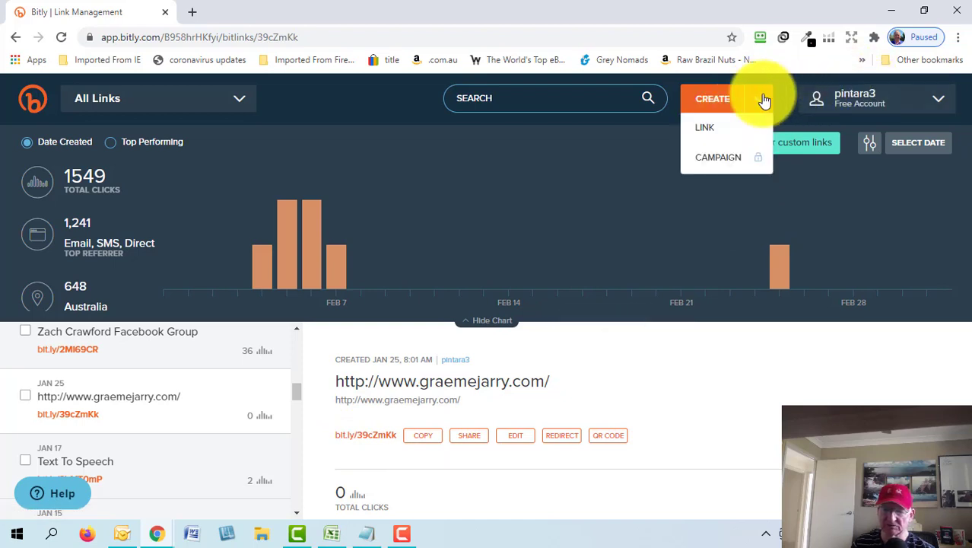
click(715, 135)
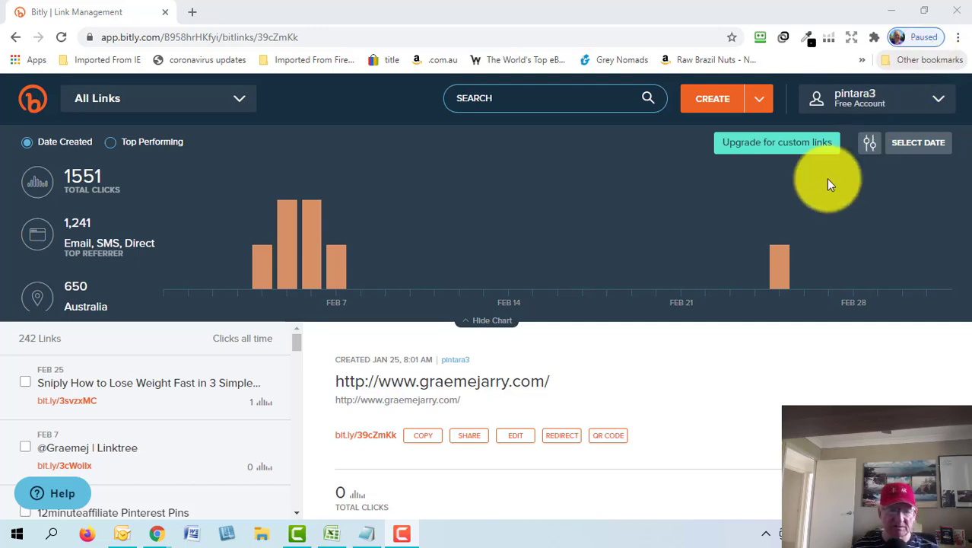
- Review the title, custom back-half and tag options for editing the link bit.ly/39cZmKk, and close the editor
scroll(236, 391, down, 2)
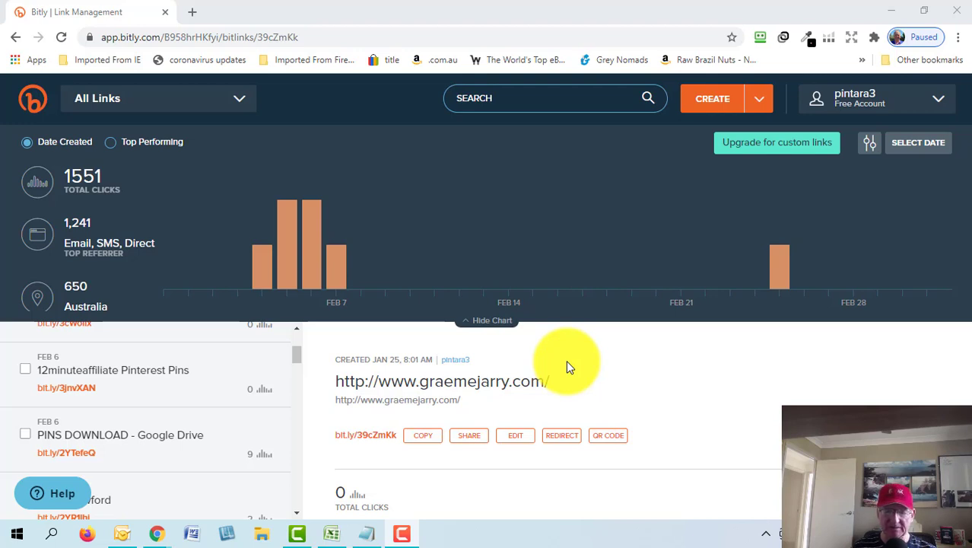
click(521, 445)
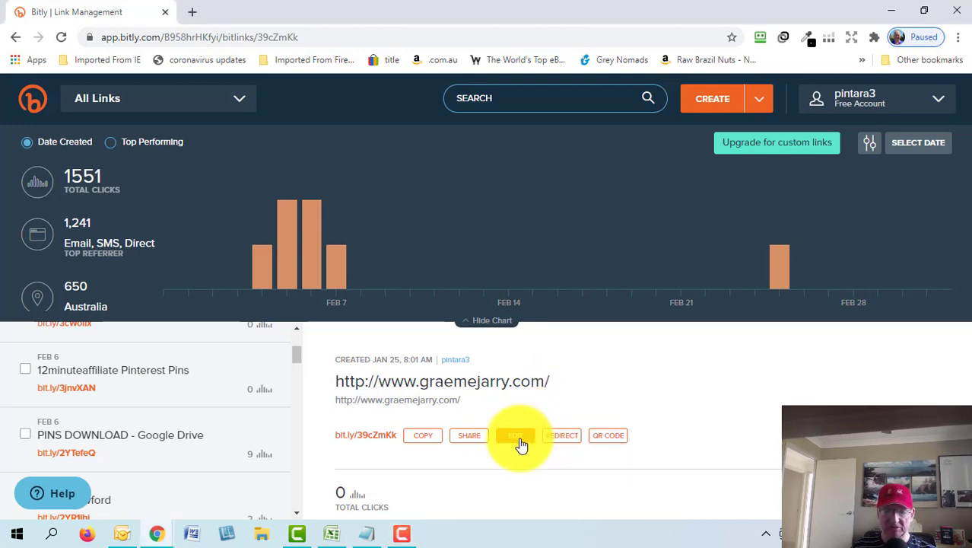
click(520, 445)
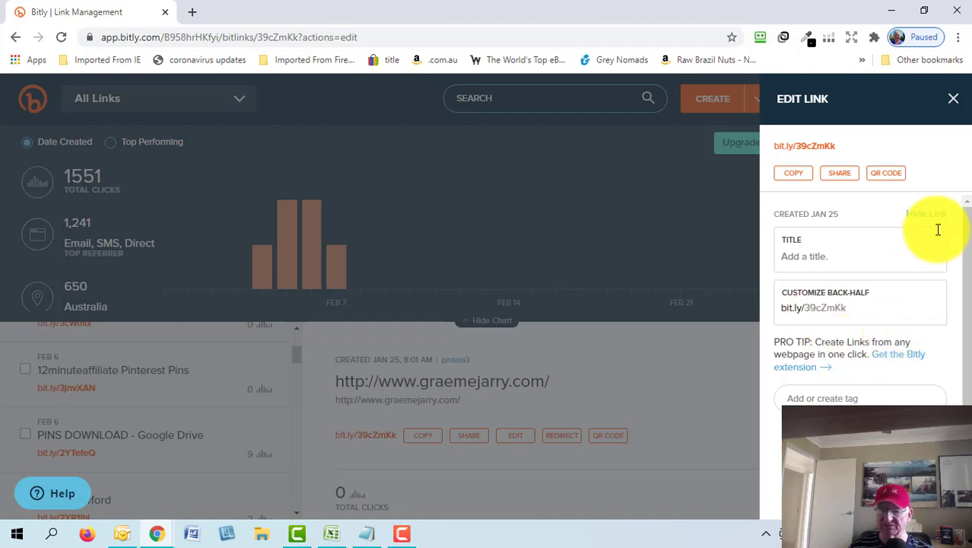
click(954, 104)
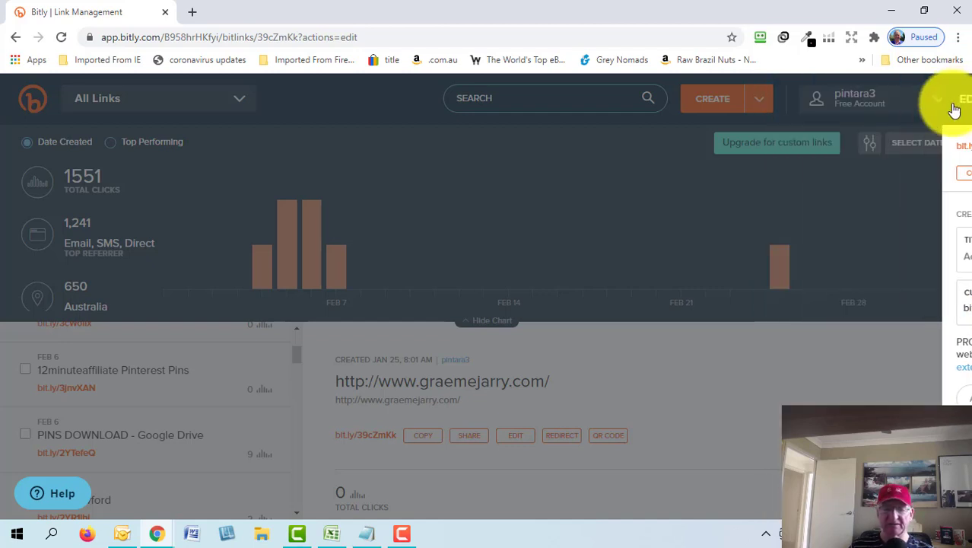